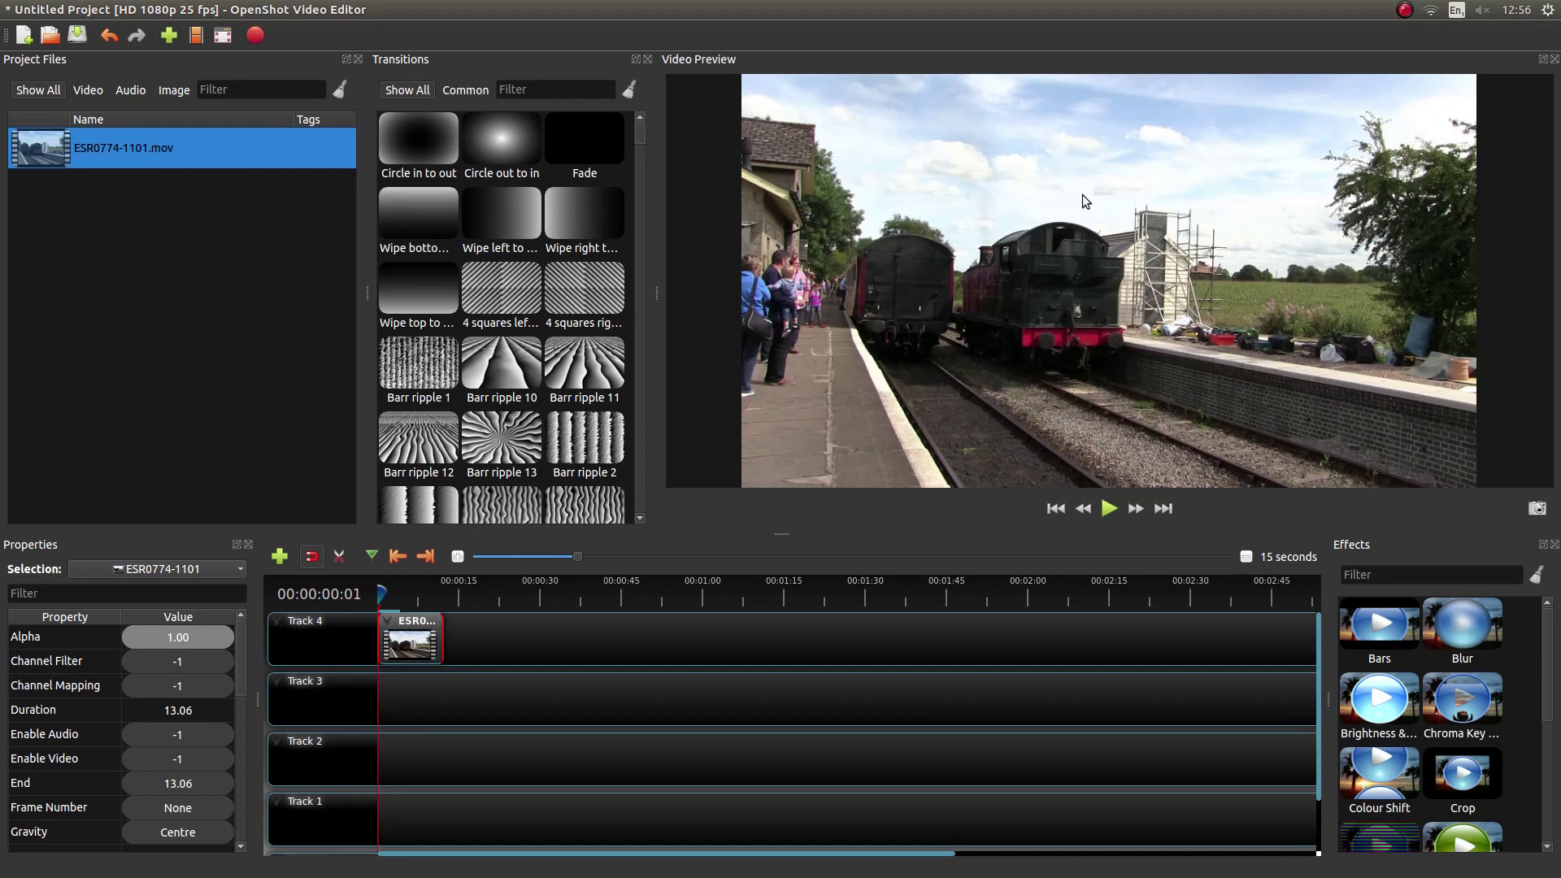
Preview the train clip from its first frame, then set it to Time > Normal > Backward > 1X.
{"action": "left_click", "coordinate": [1107, 513]}
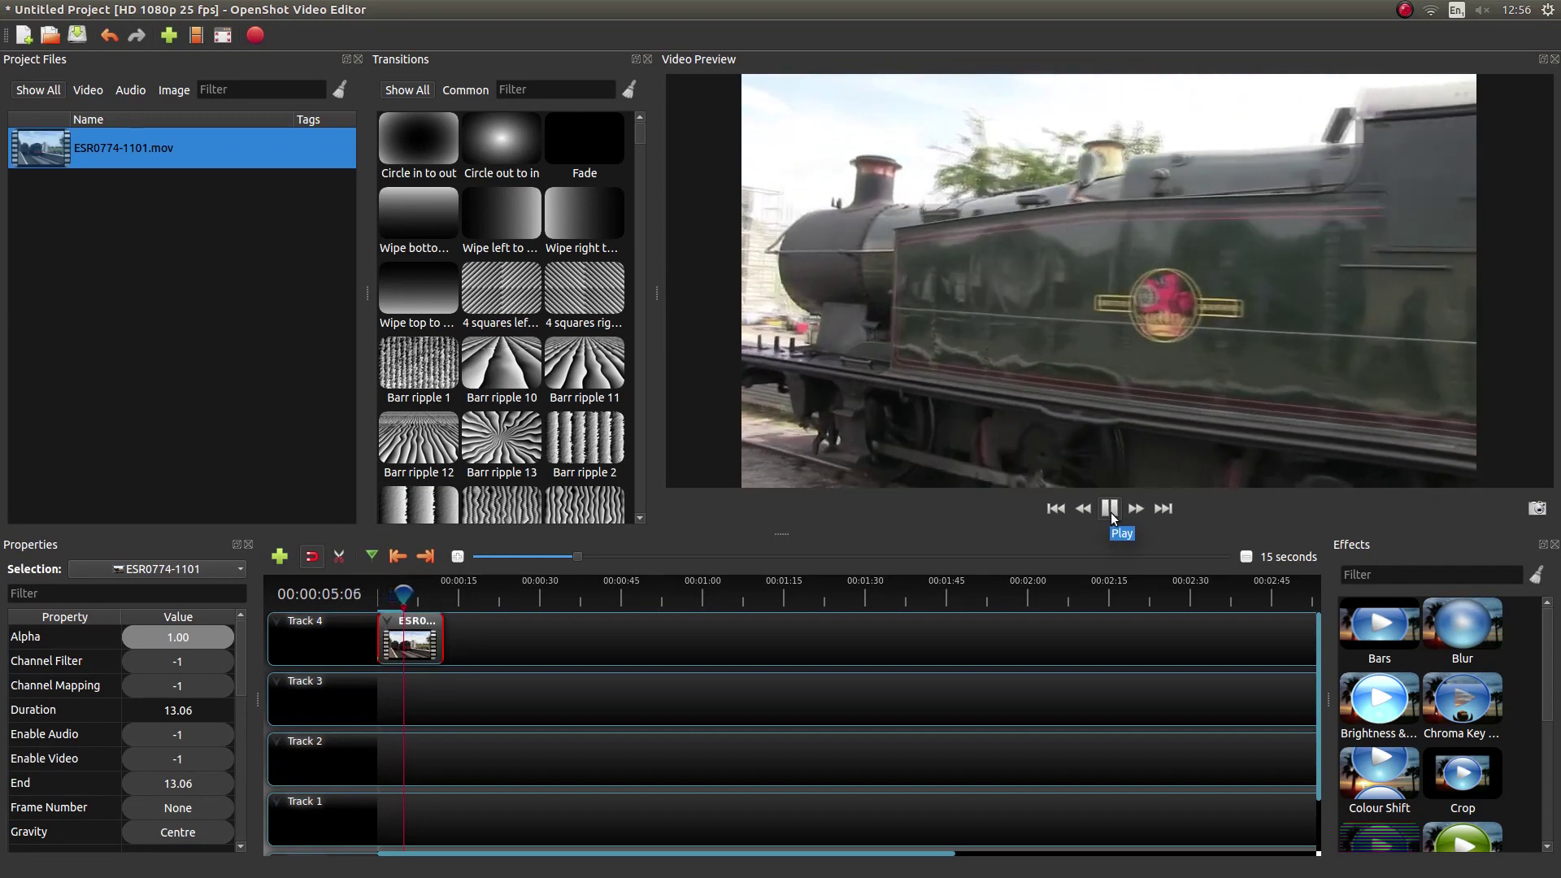
{"action": "left_click", "coordinate": [1111, 513]}
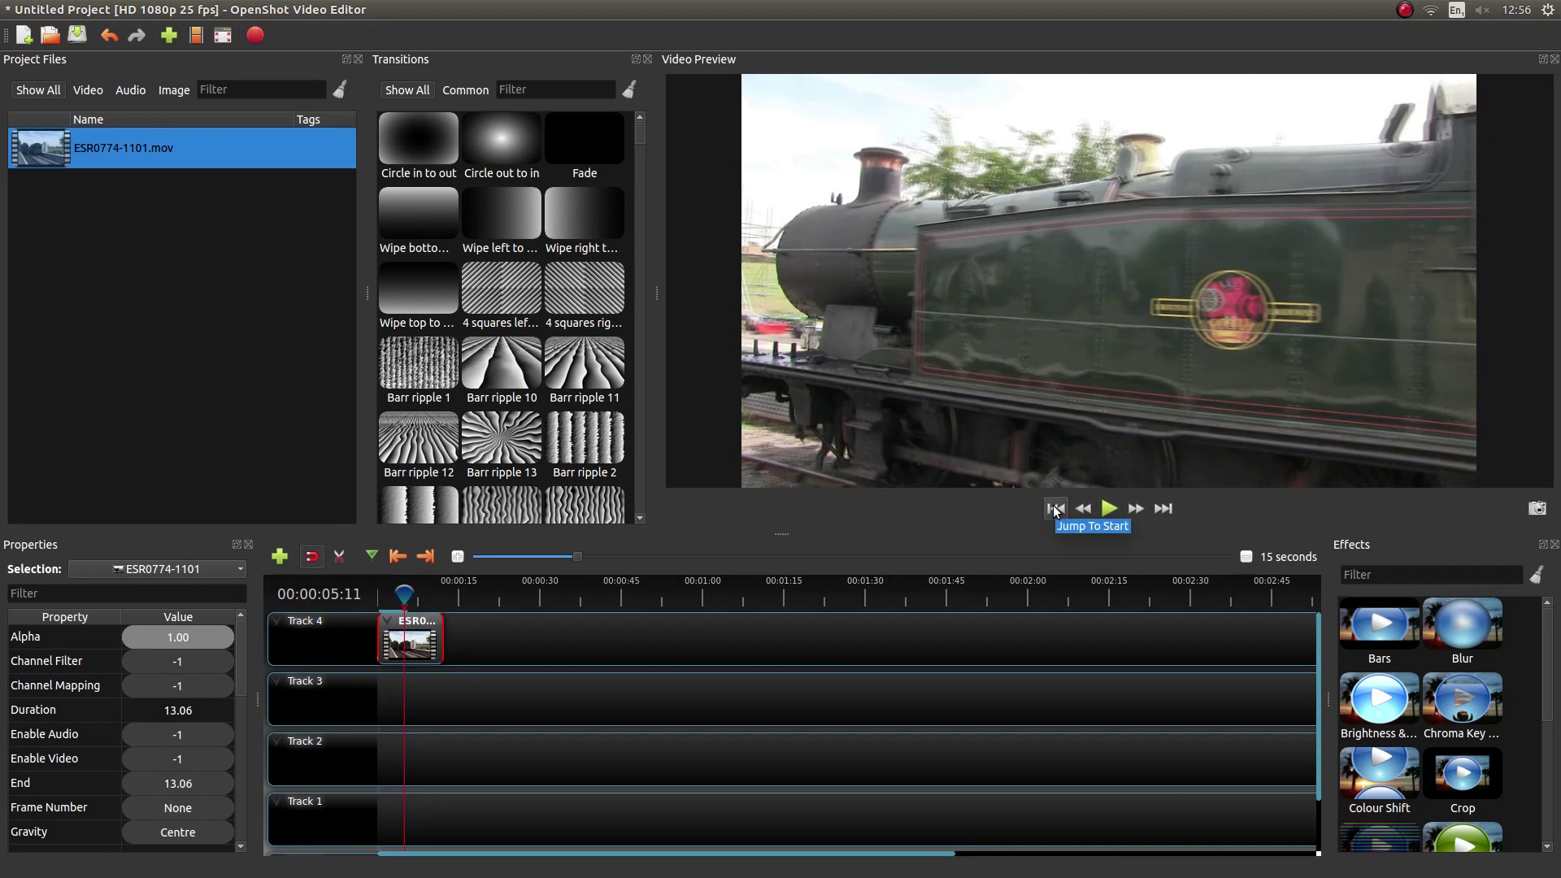
{"action": "left_click", "coordinate": [1055, 506]}
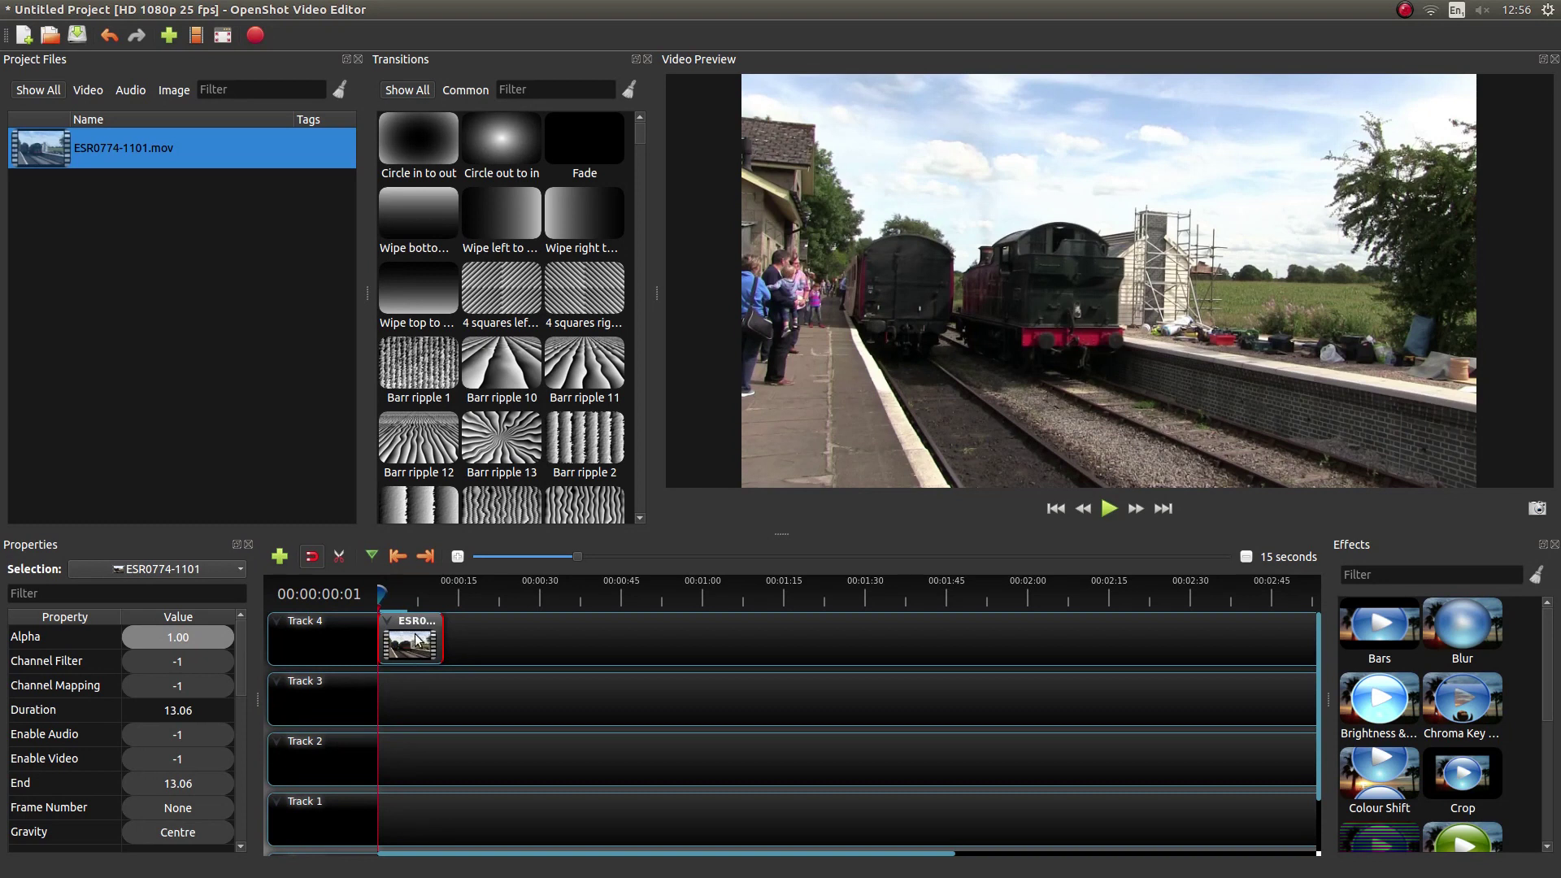
{"action": "right_click", "coordinate": [416, 635]}
{"action": "mouse_move", "coordinate": [450, 485]}
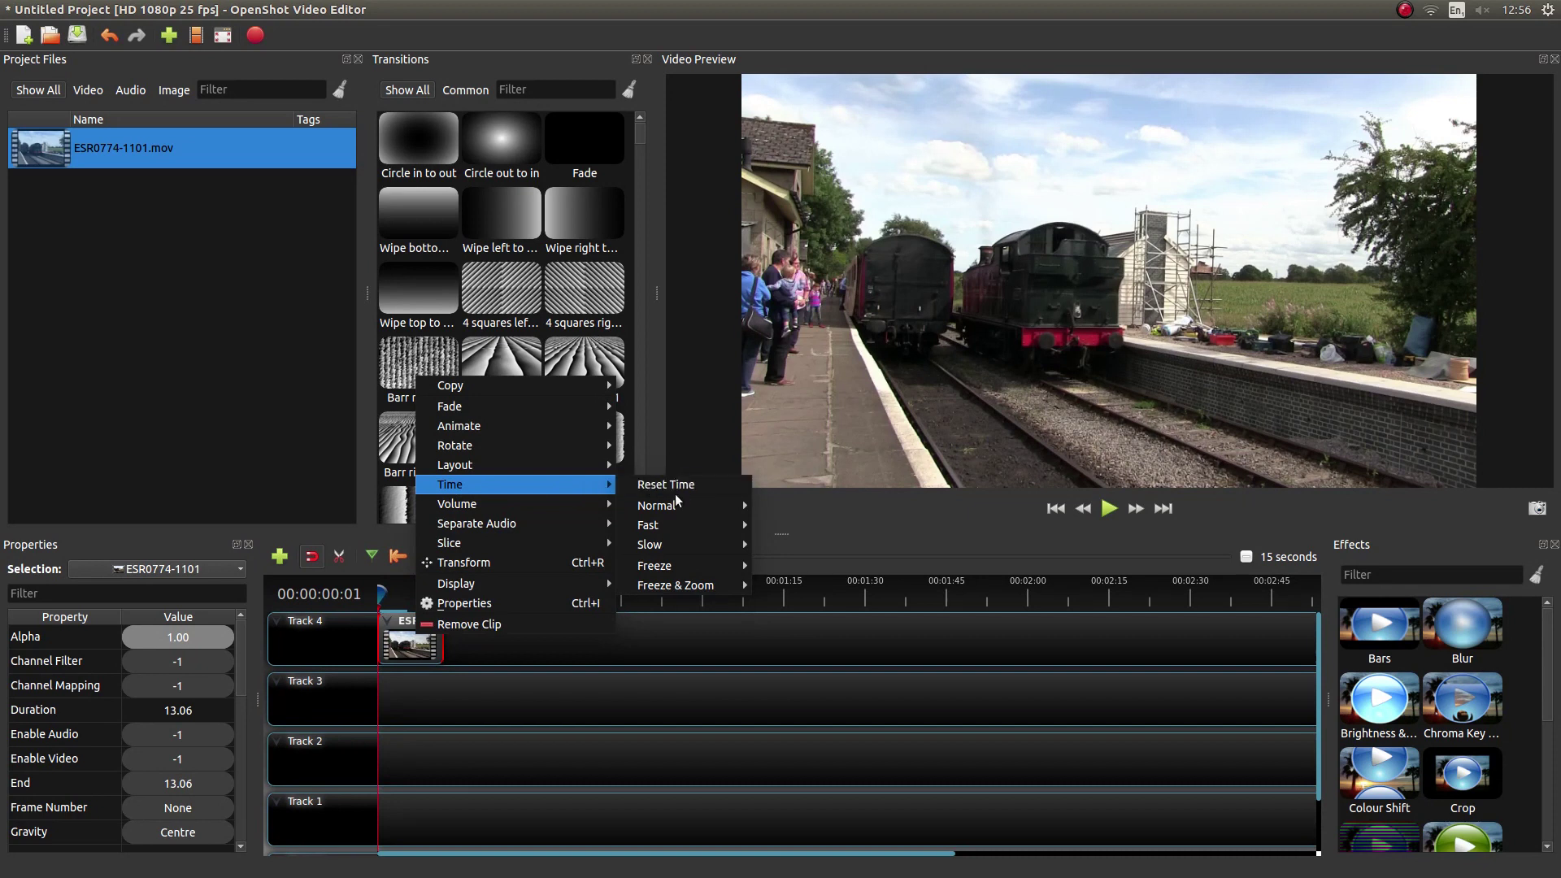
{"action": "mouse_move", "coordinate": [660, 505]}
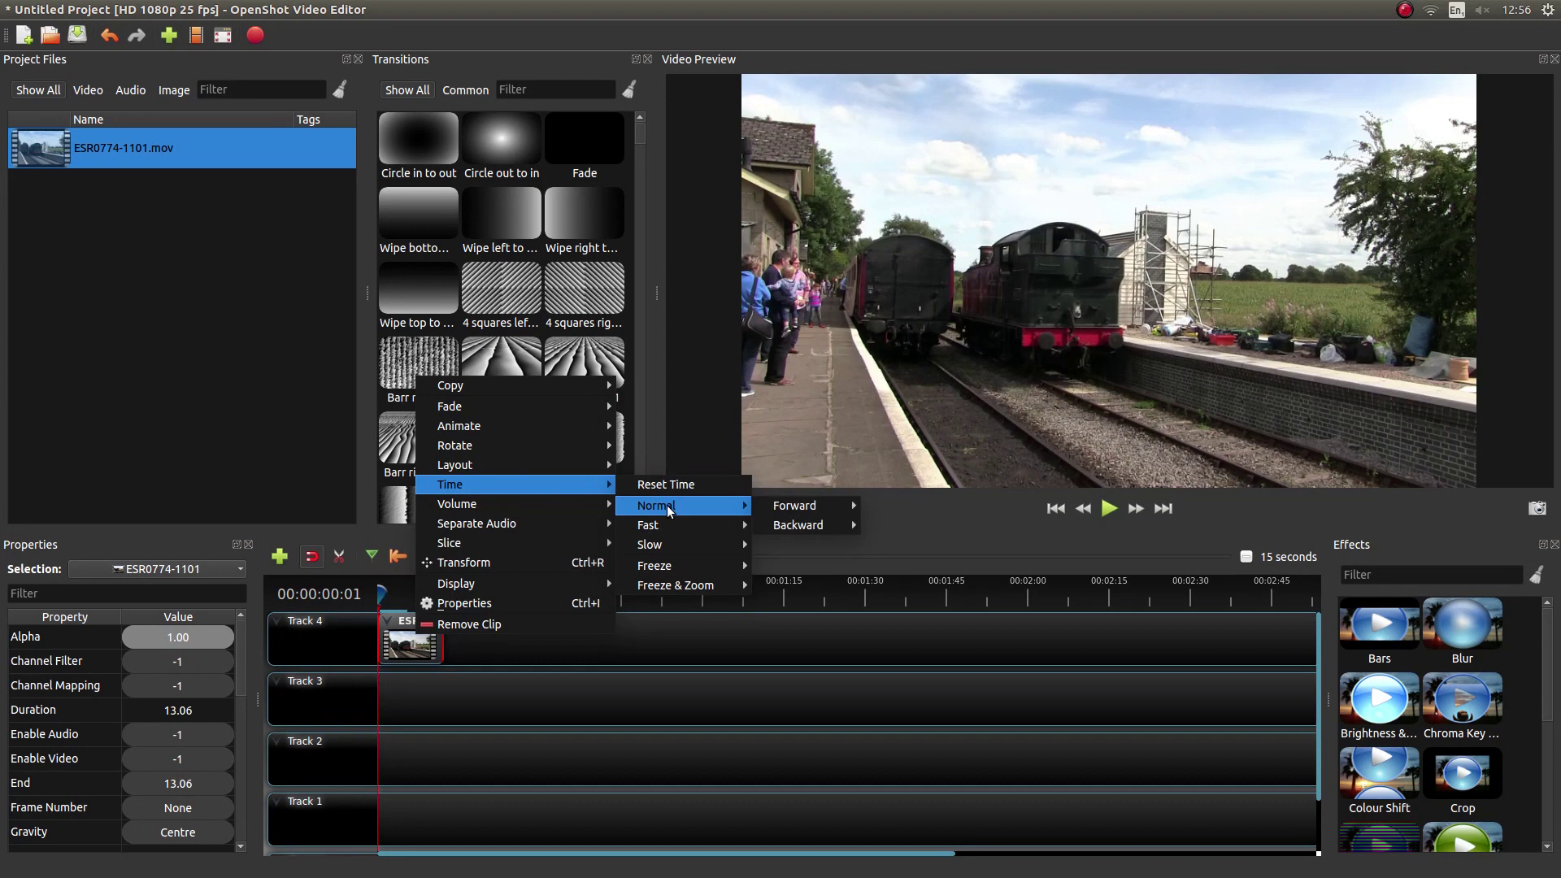
{"action": "mouse_move", "coordinate": [798, 525]}
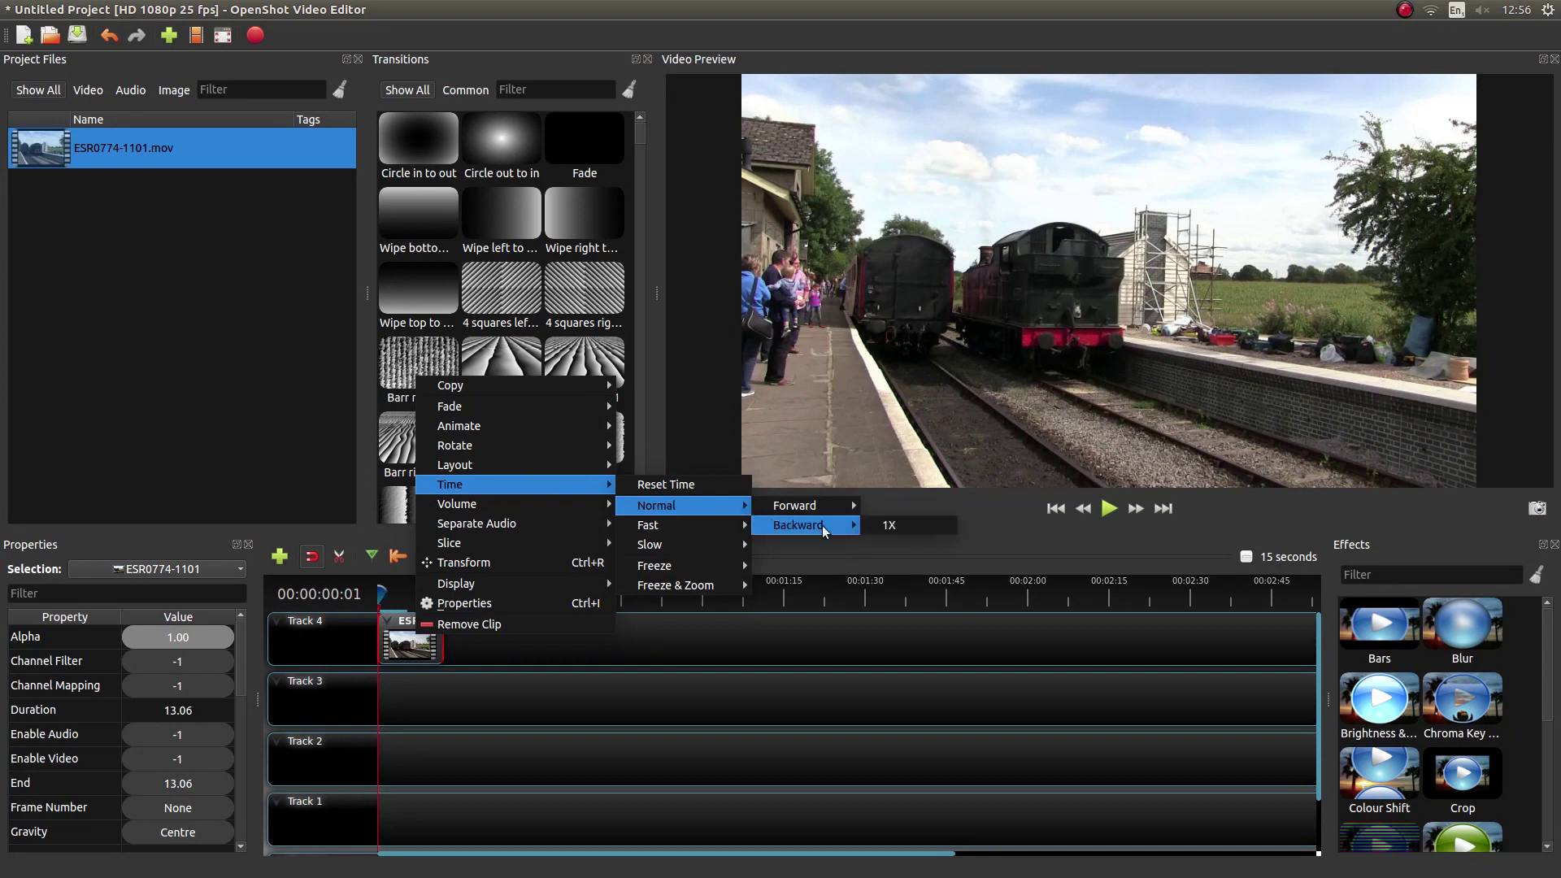
{"action": "left_click", "coordinate": [878, 527]}
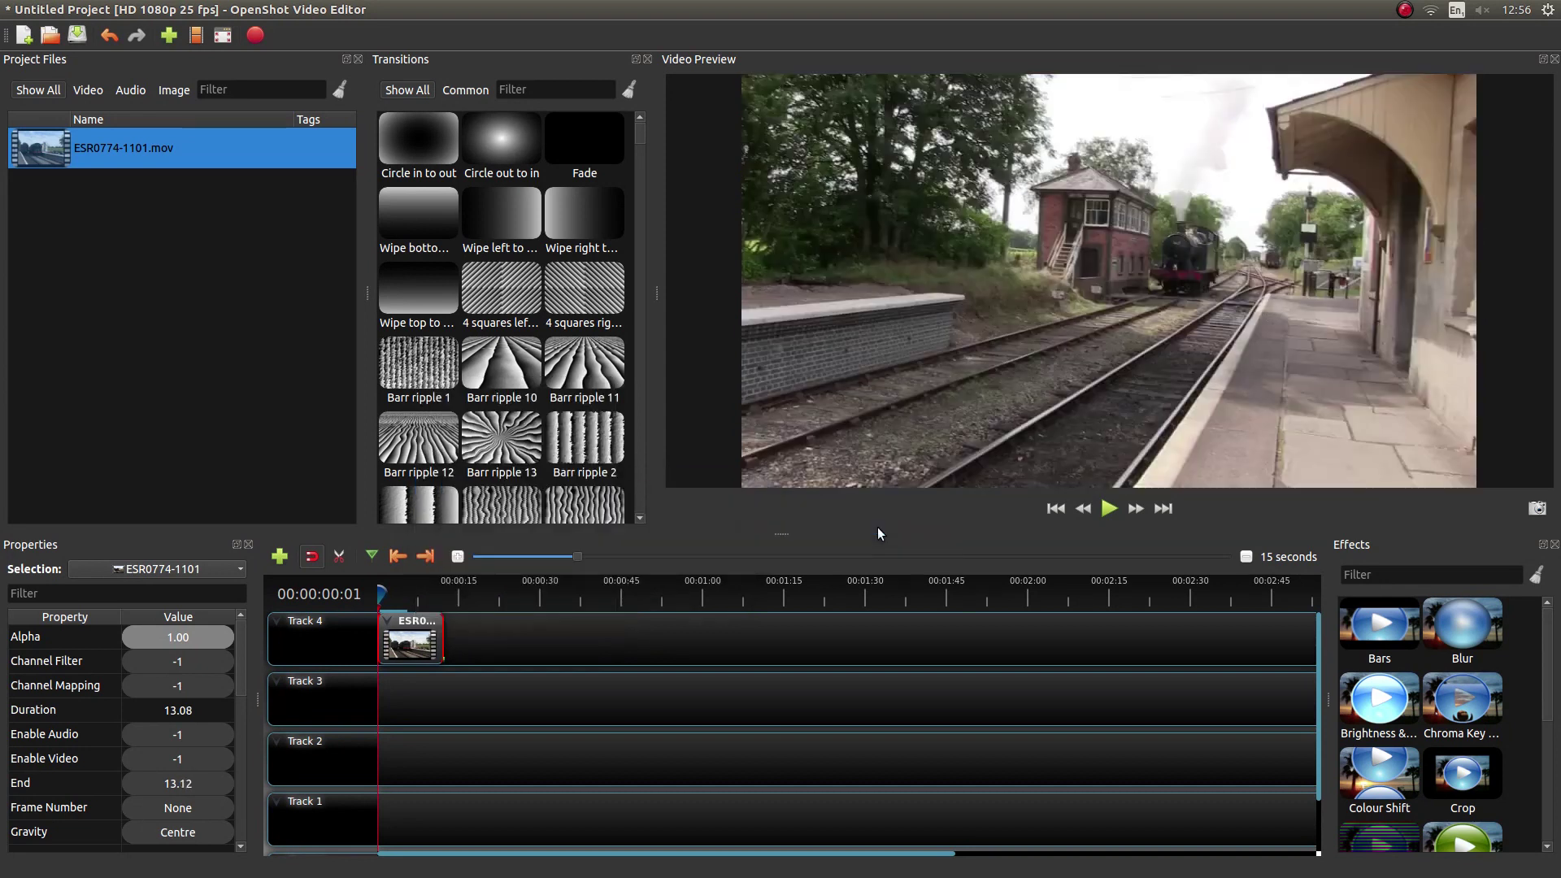
{"action": "left_click", "coordinate": [1111, 508]}
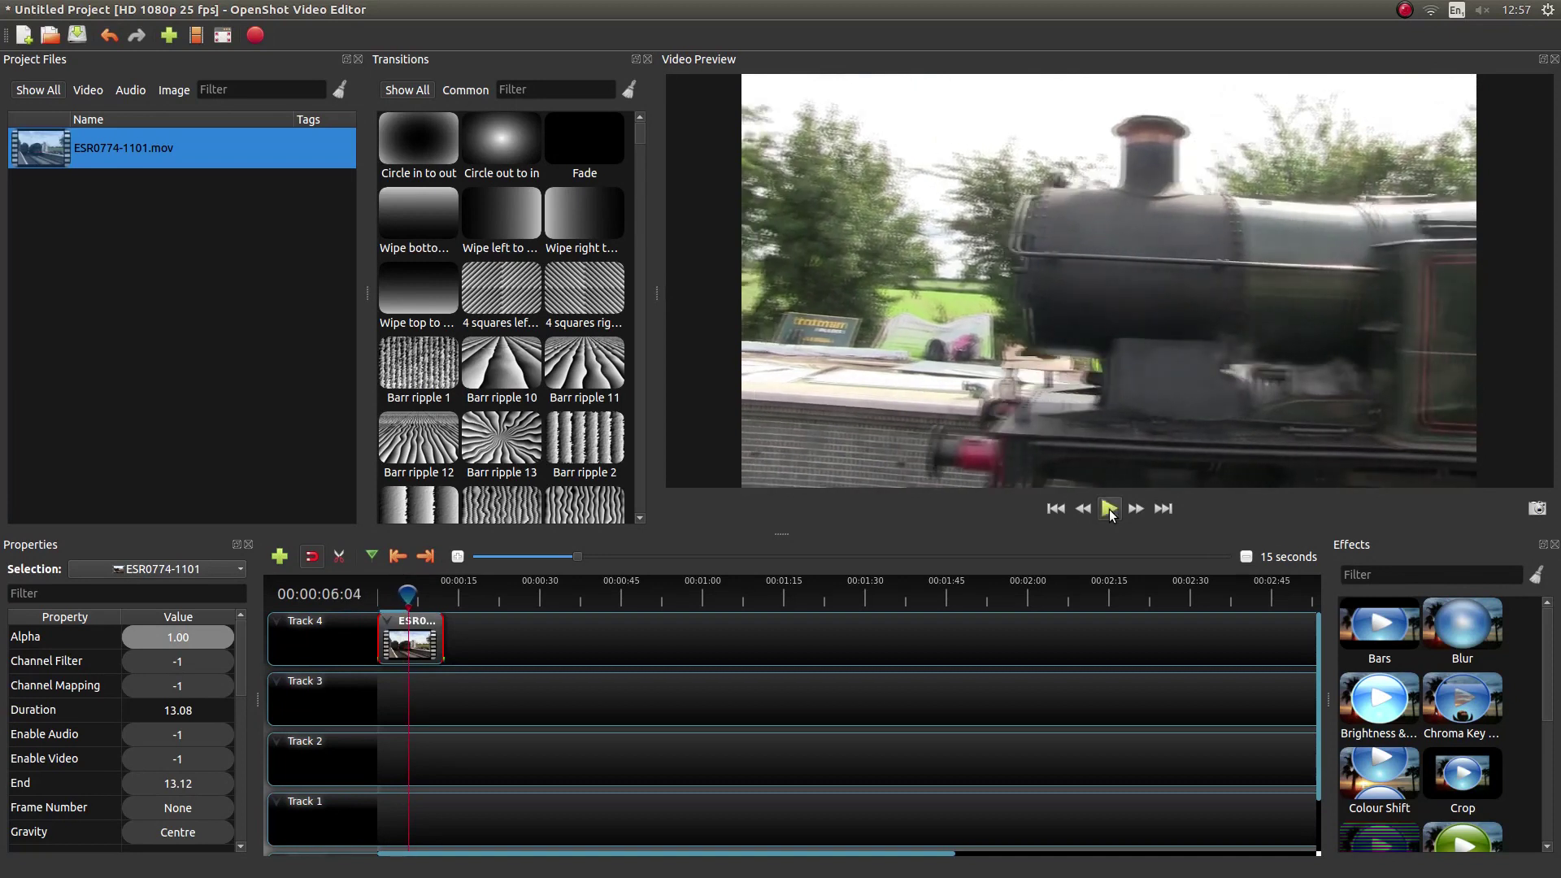
{"action": "left_click", "coordinate": [1110, 509]}
{"action": "left_click", "coordinate": [1055, 507]}
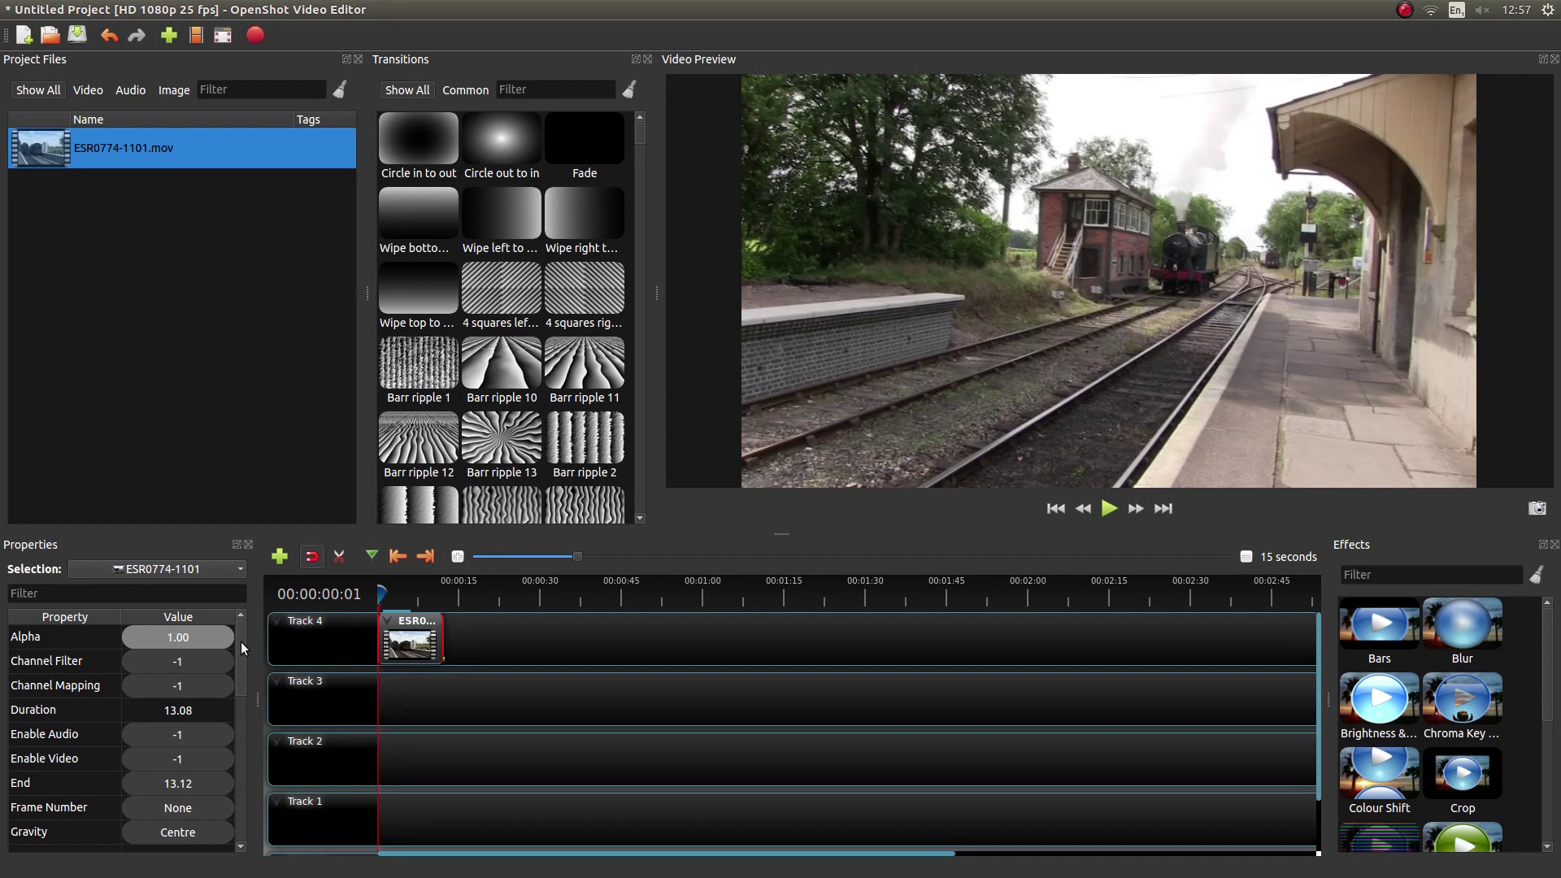
{"action": "mouse_move", "coordinate": [241, 649]}
{"action": "left_mouse_down"}
{"action": "mouse_move", "coordinate": [256, 748]}
{"action": "mouse_move", "coordinate": [237, 794]}
{"action": "left_mouse_up"}
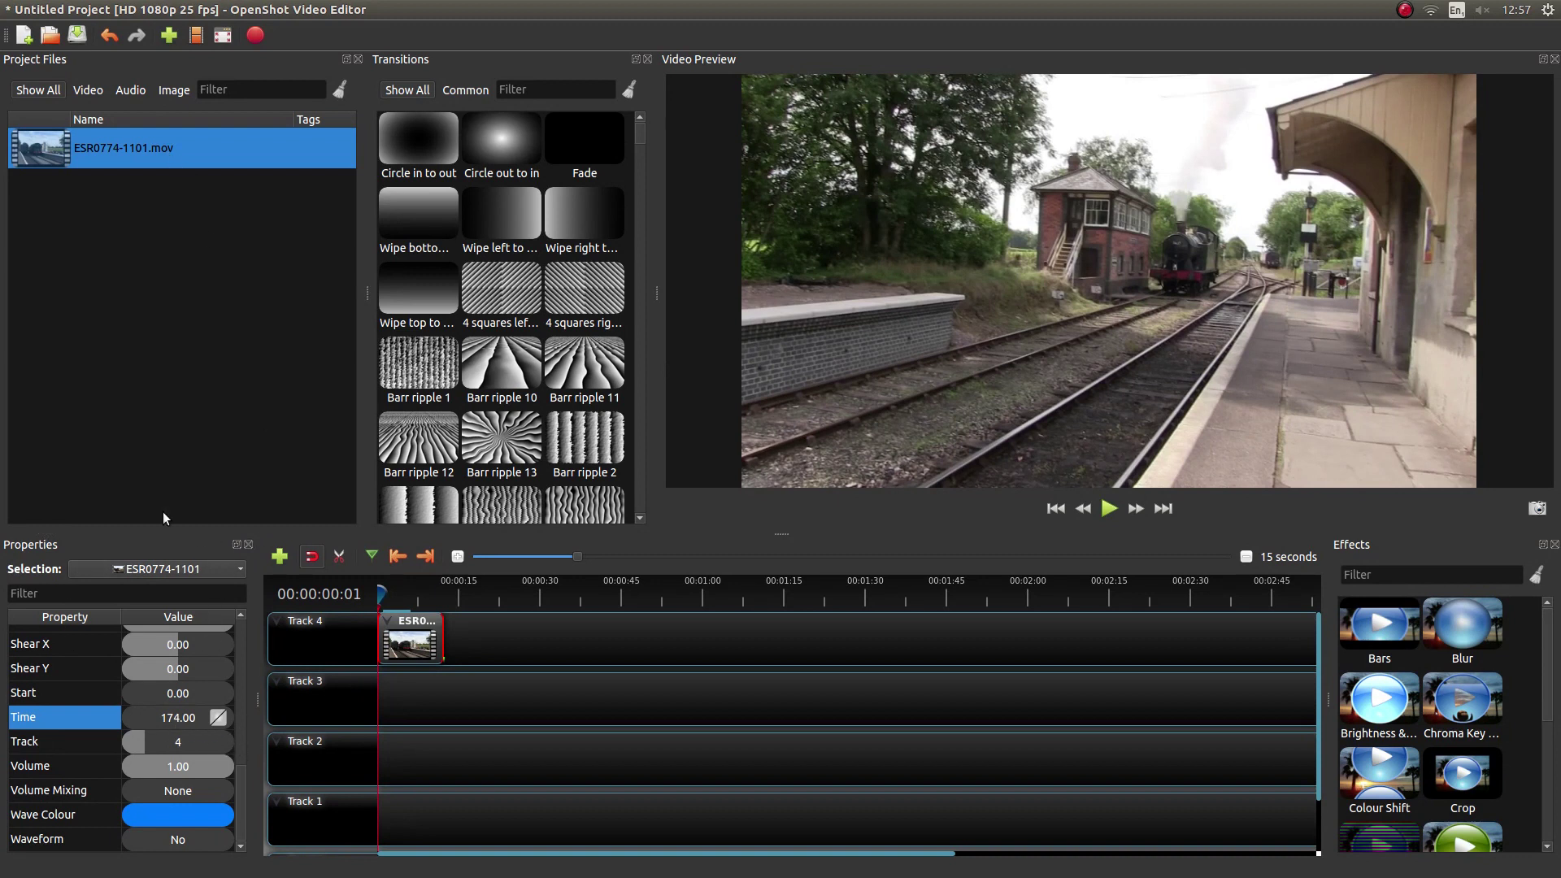
Reopen and dismiss the train clip's menu, then show the View > Views layout choices.
{"action": "right_click", "coordinate": [412, 635]}
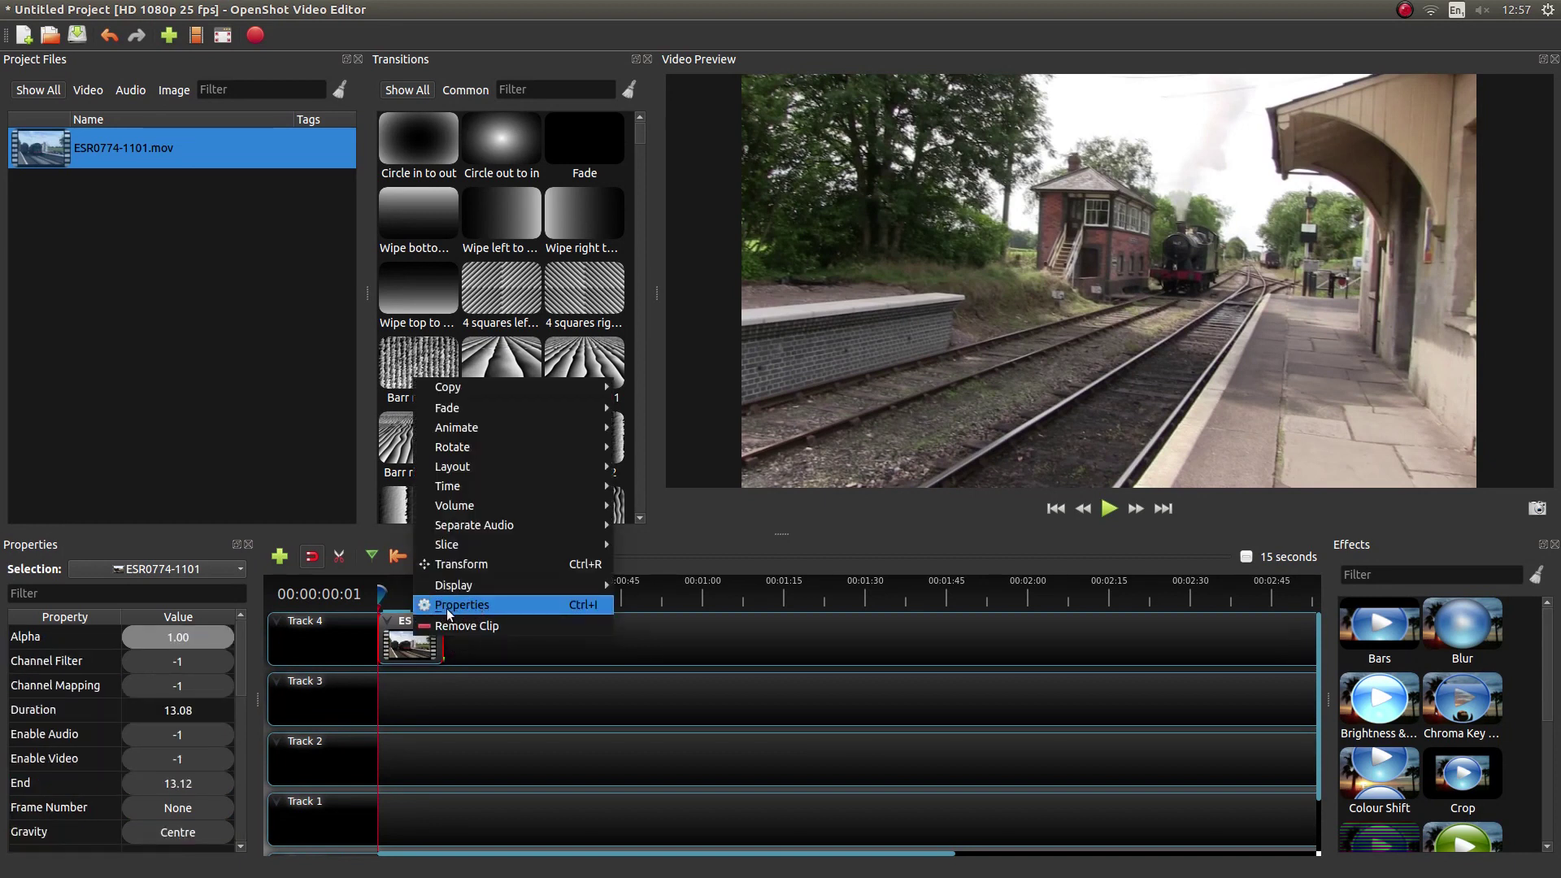
{"action": "left_click", "coordinate": [282, 403]}
{"action": "left_click", "coordinate": [173, 21]}
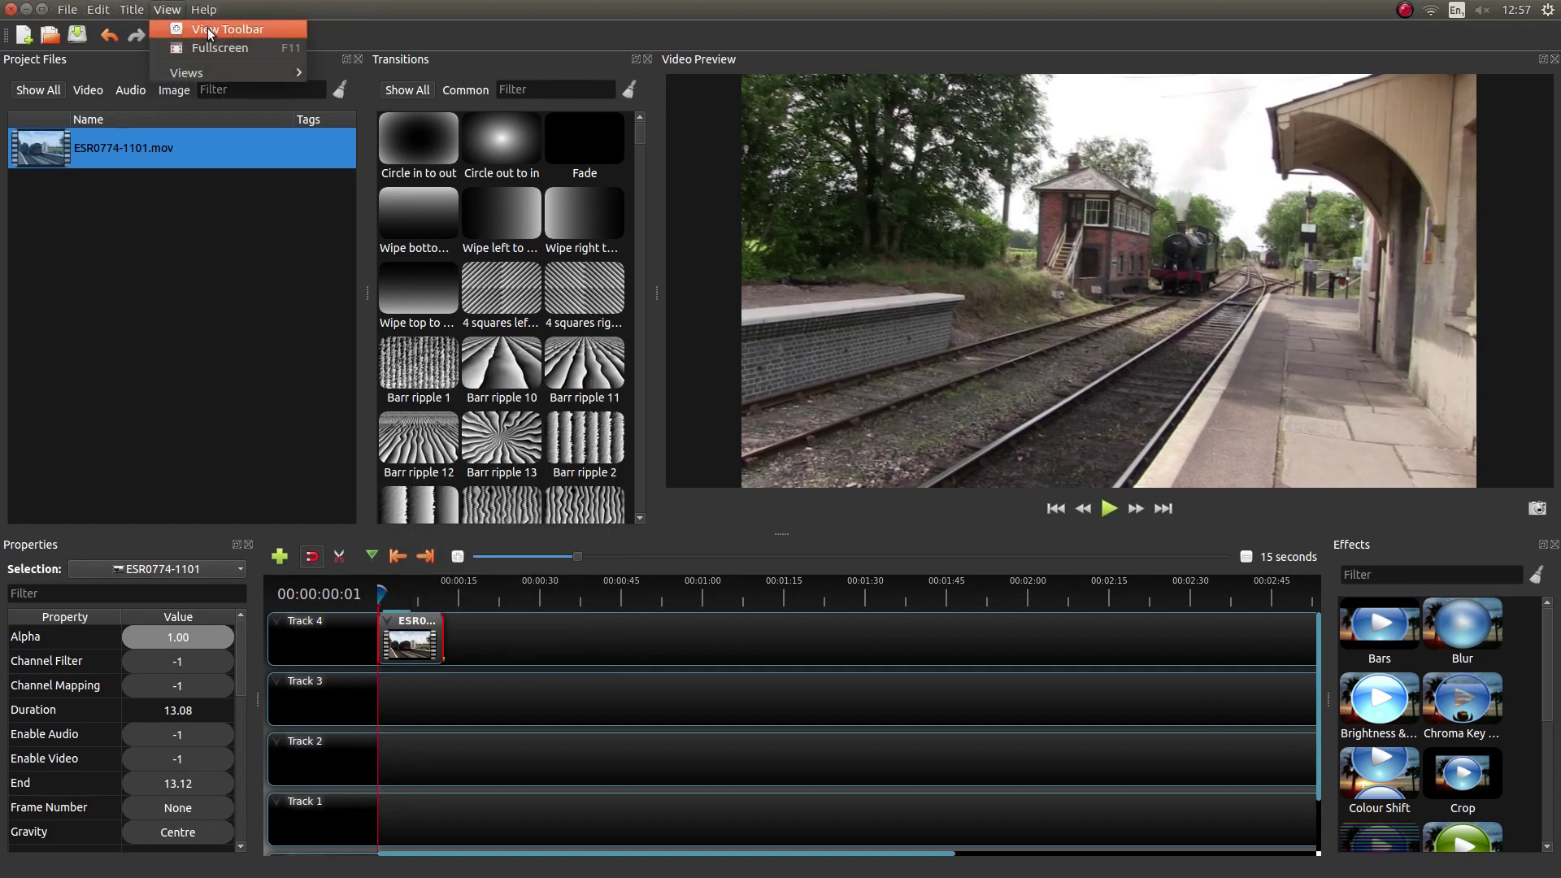
{"action": "mouse_move", "coordinate": [186, 73]}
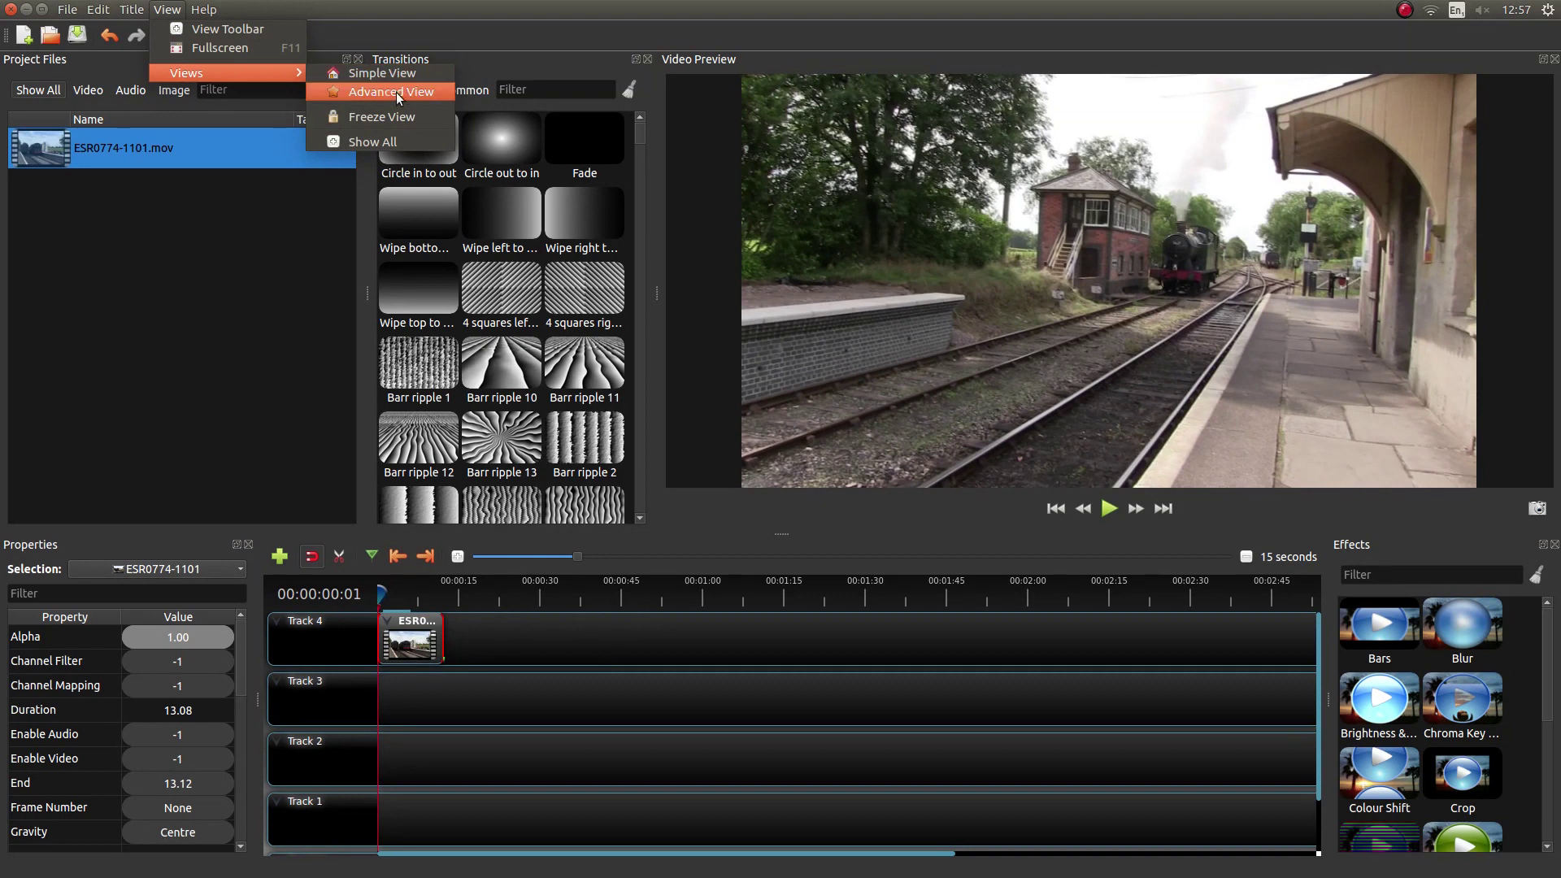
Close the View > Views layout menu.
{"action": "left_click", "coordinate": [147, 326]}
{"action": "scroll", "coordinate": [242, 675], "scroll_direction": "down", "scroll_amount": 1}
{"action": "left_click_drag", "start_coordinate": [242, 676], "coordinate": [243, 819]}
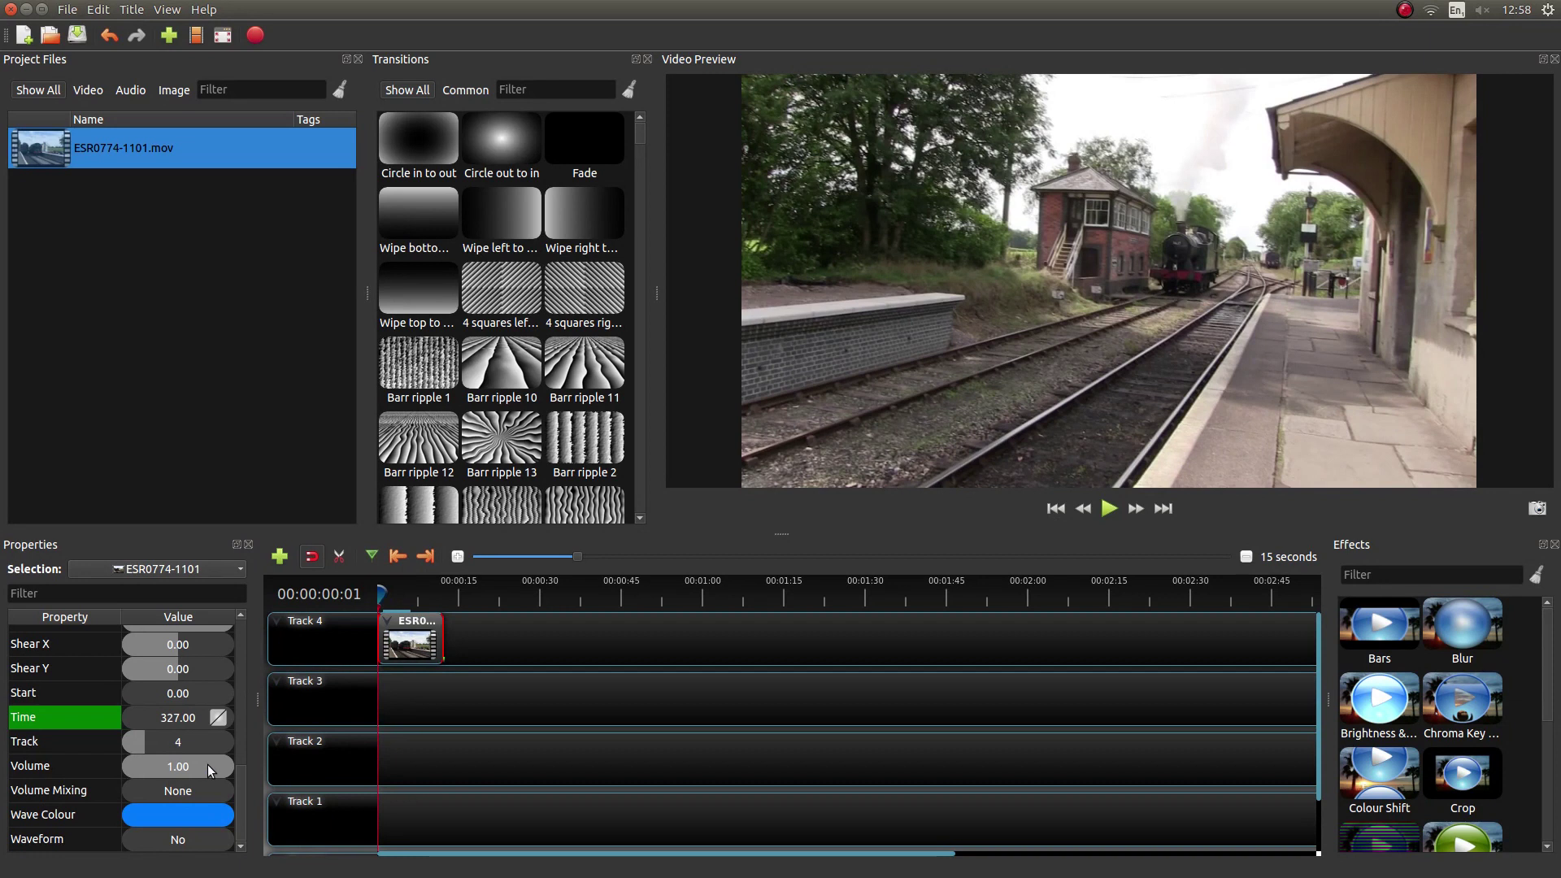
Drag the train clip's Volume slider from 1.00 down to 0.00.
{"action": "left_click_drag", "start_coordinate": [208, 765], "coordinate": [46, 750]}
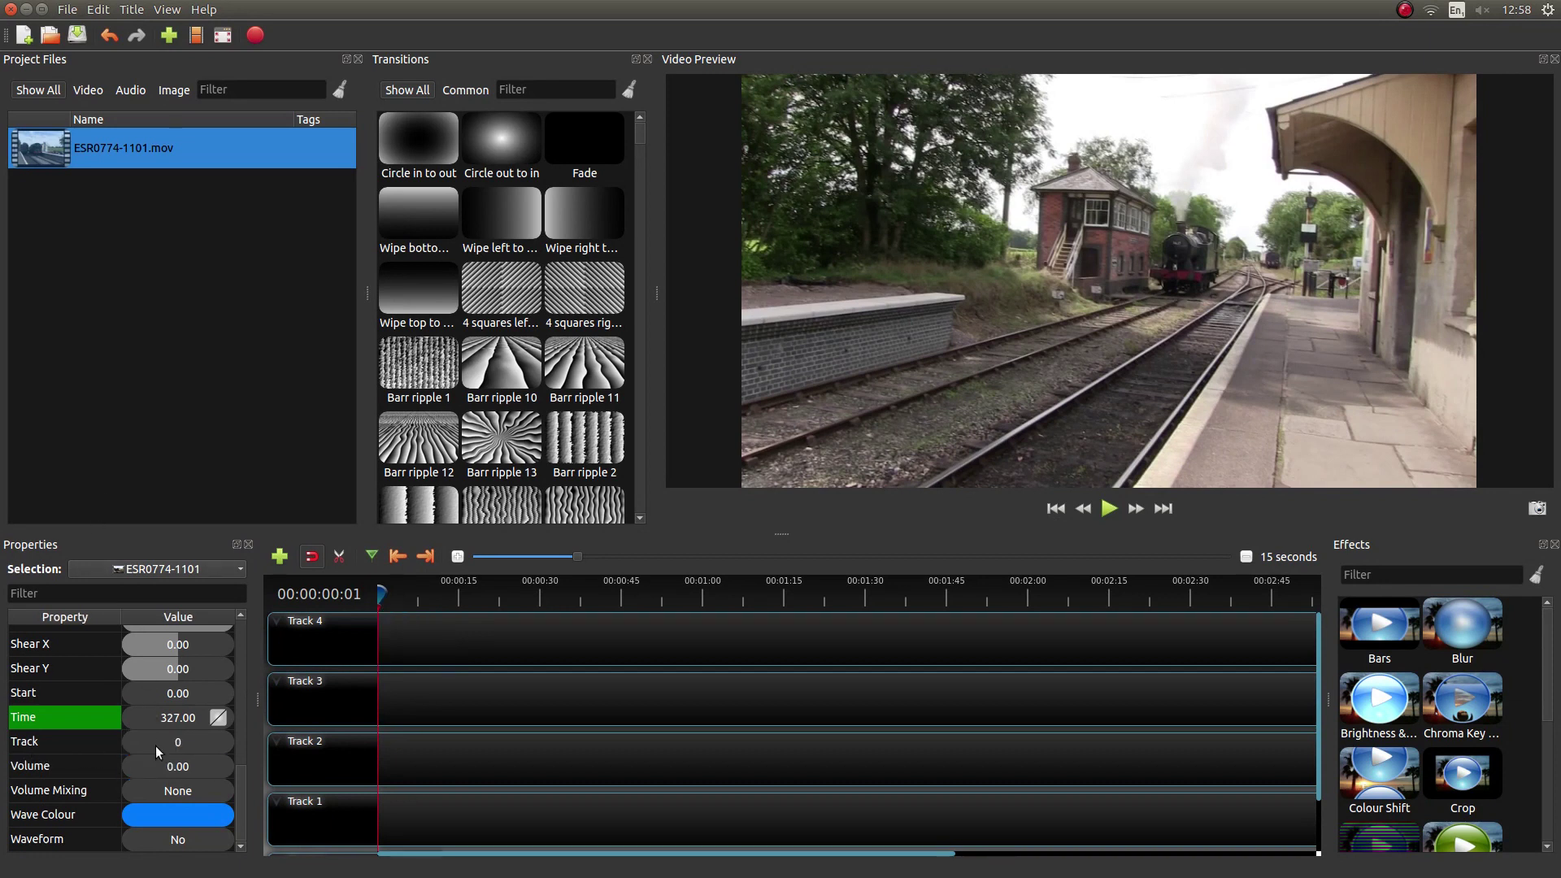